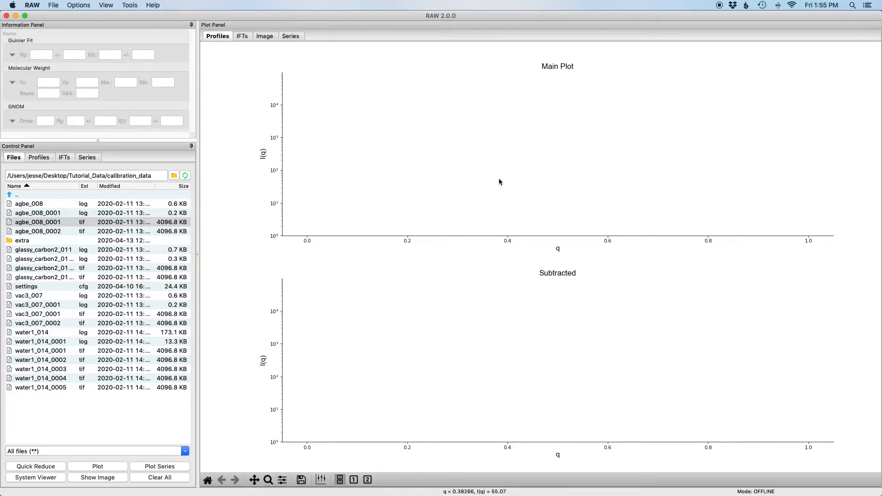
Display the water1_014_0001 tif image with linear scaling and a locked upper intensity limit of 30.
click(59, 352)
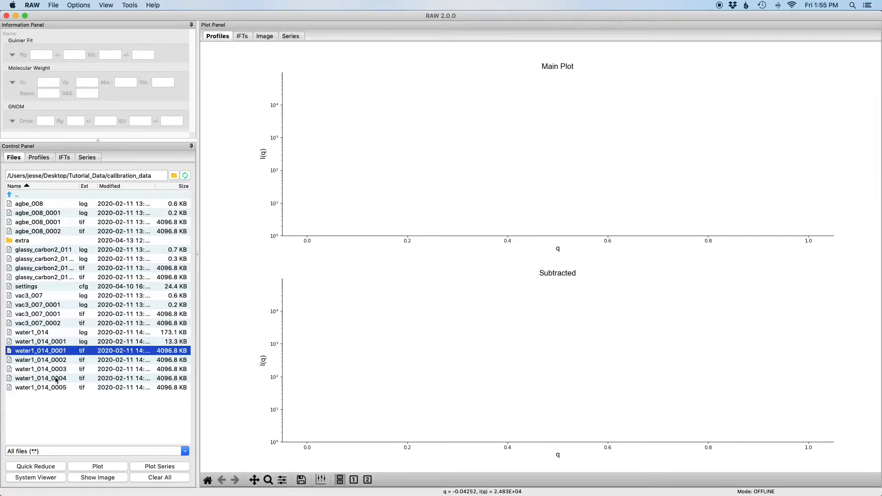
click(91, 478)
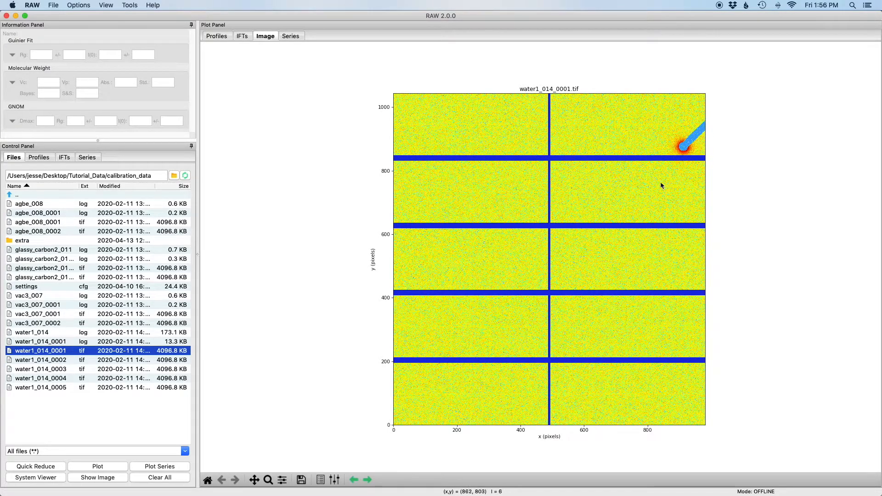
click(335, 481)
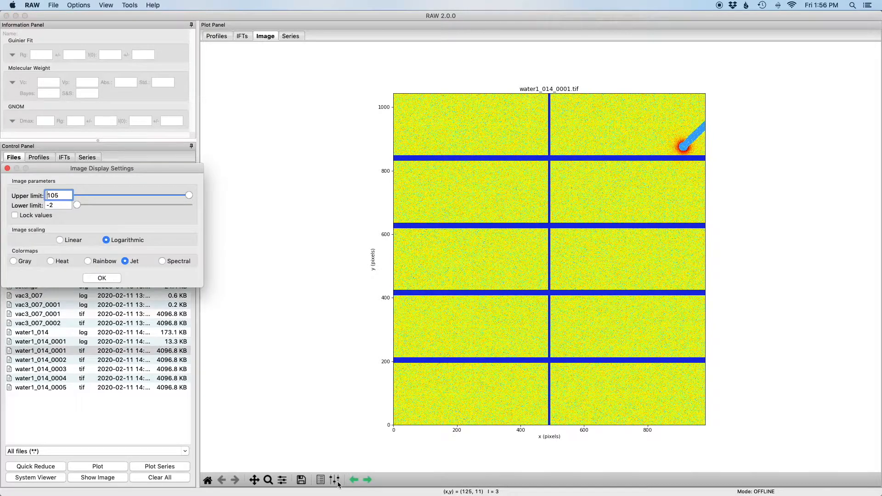
click(72, 242)
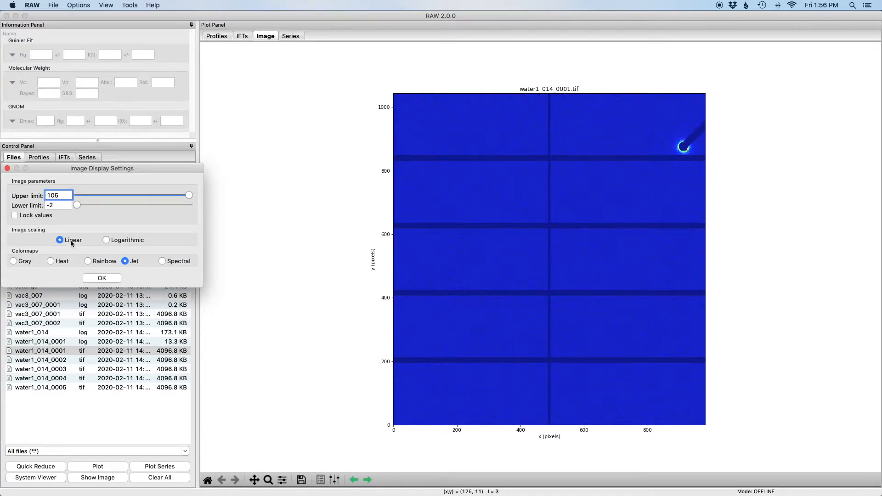
double_click(65, 194)
text(30)
click(38, 219)
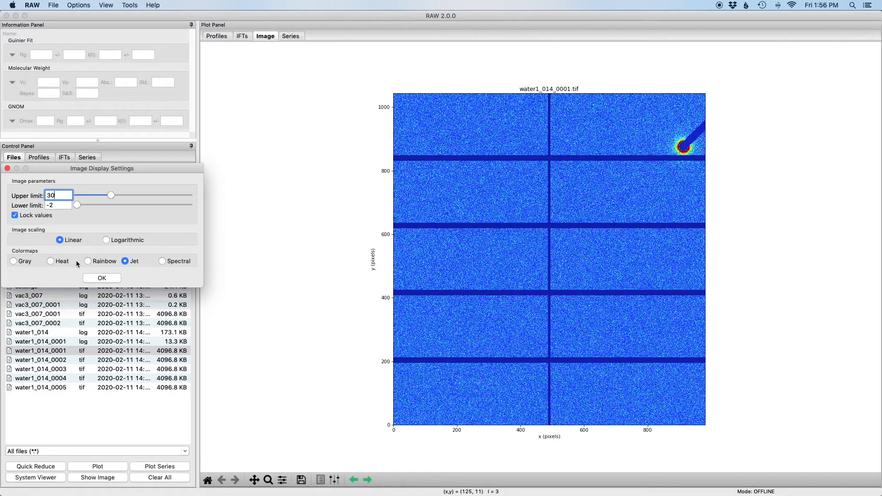
click(102, 278)
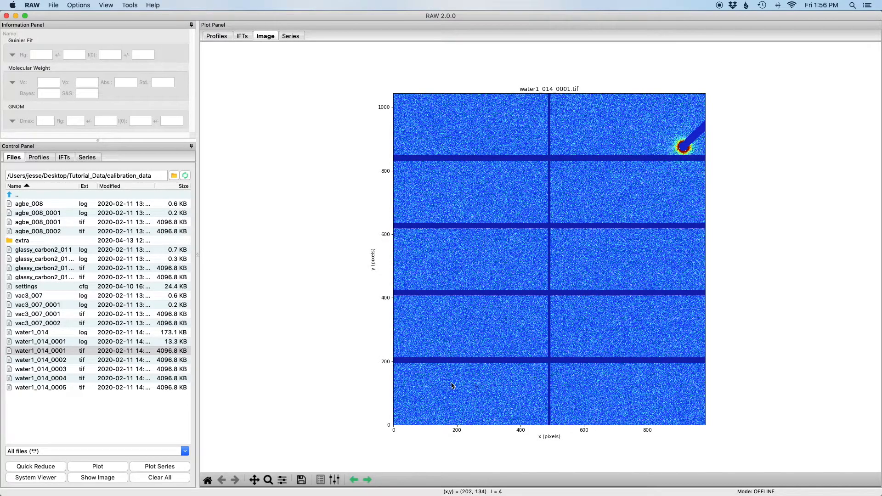
Start the Masking tool and draw a circle mask with a radius of about 15 pixels over the round end of the beamstop.
click(269, 481)
drag(654, 168, 709, 111)
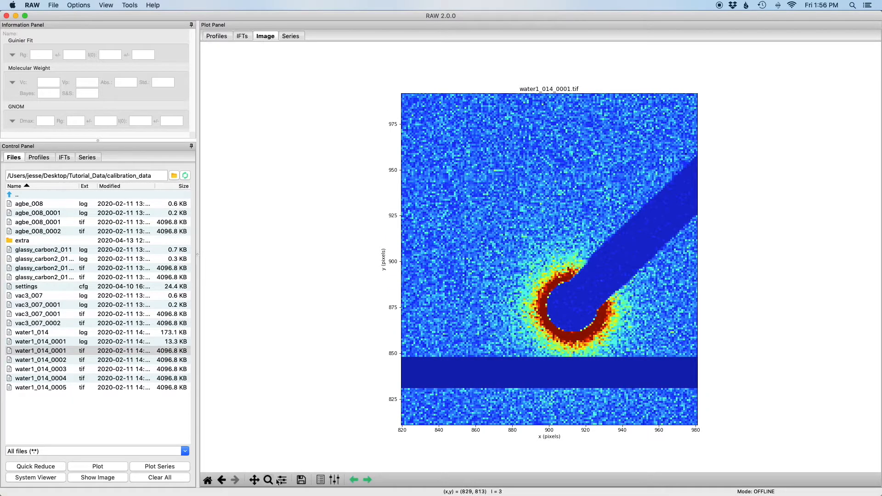
click(255, 480)
drag(628, 303, 628, 304)
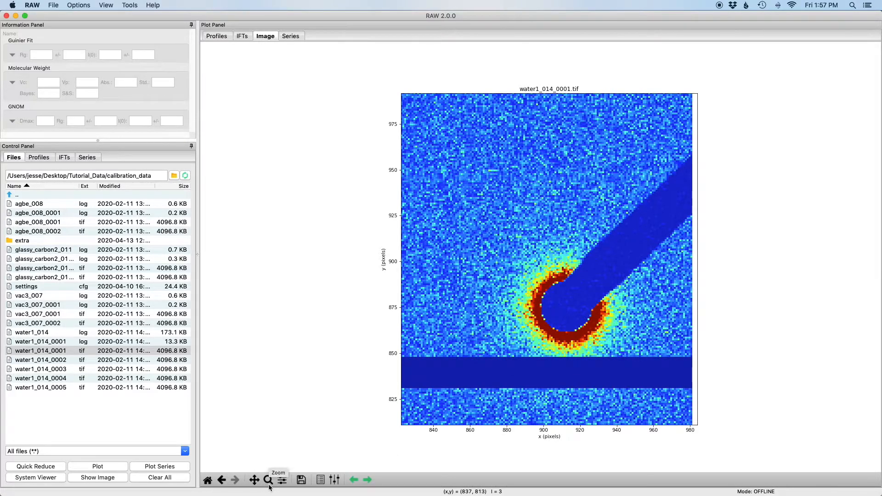
scroll(67, 133, down, 1)
scroll(68, 129, up, 1)
click(130, 5)
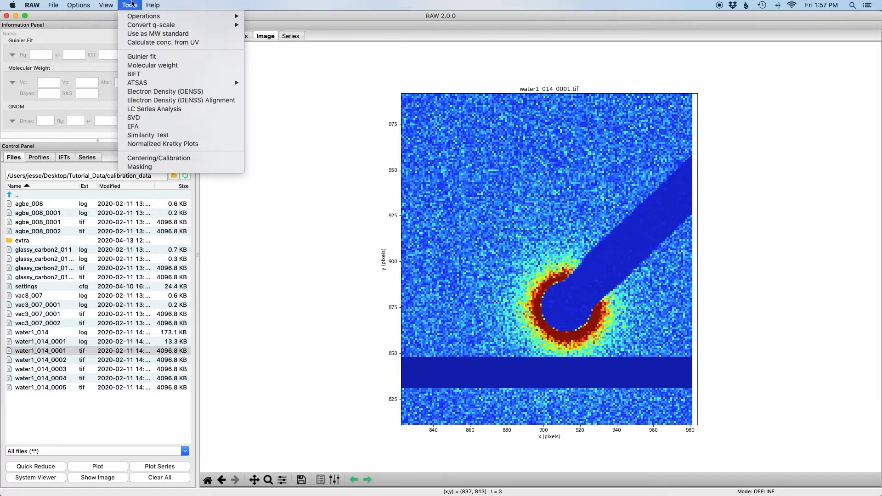
click(138, 167)
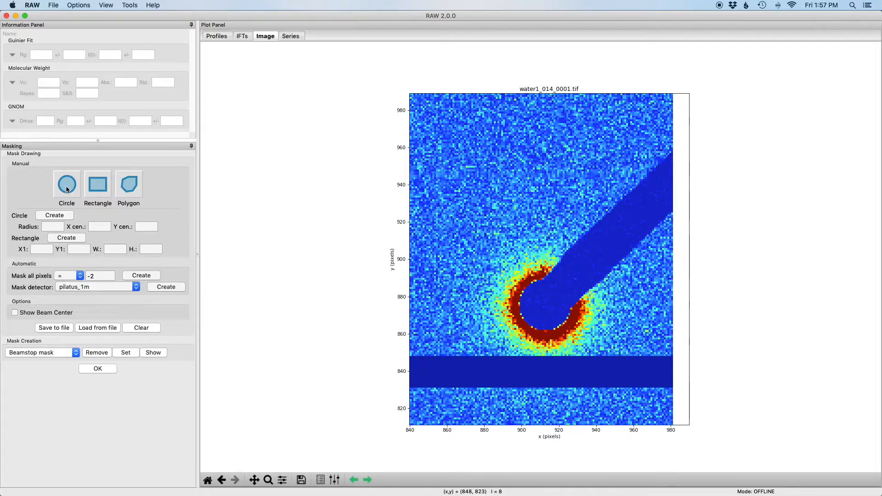
click(68, 189)
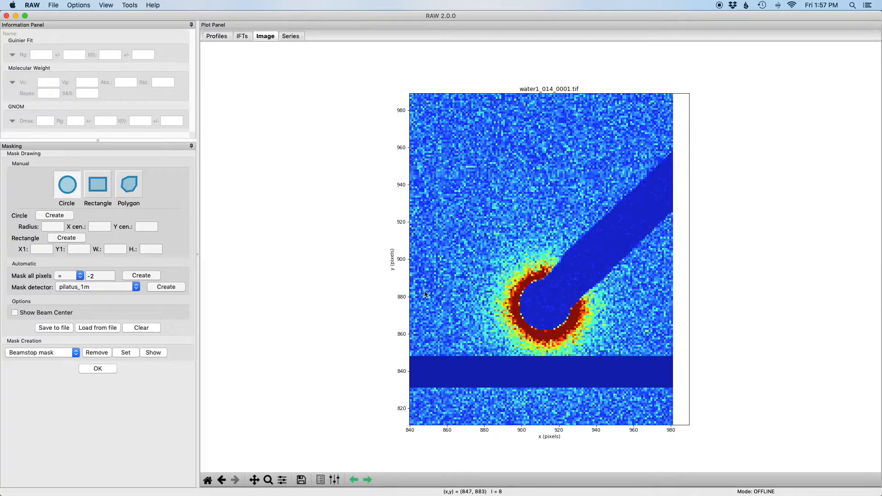
click(545, 308)
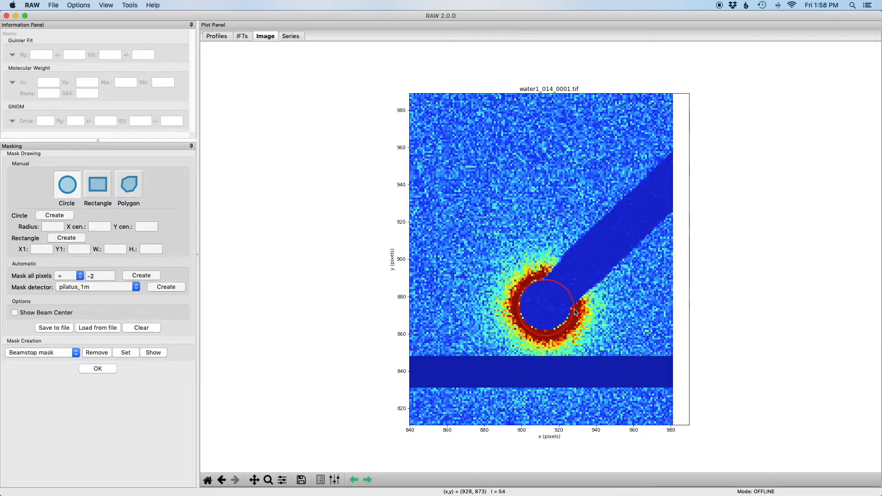
click(575, 313)
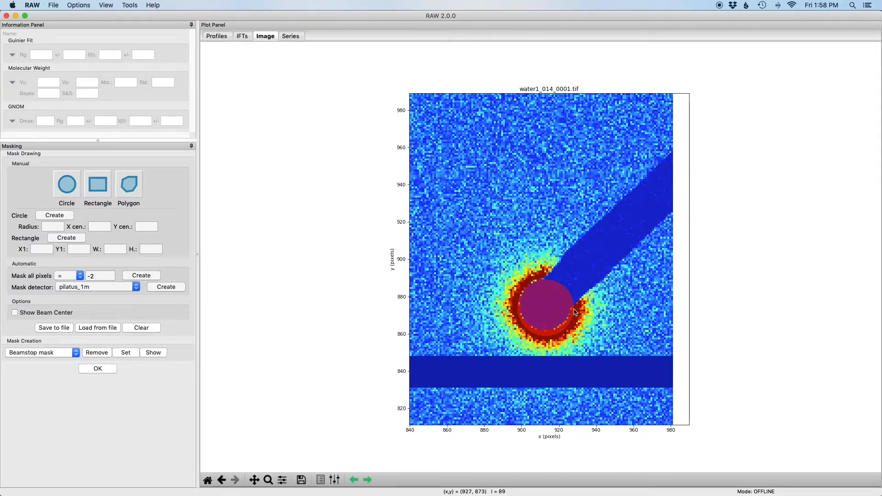
Move the circle mask slightly so it is centered better over the round end of the beamstop.
click(566, 312)
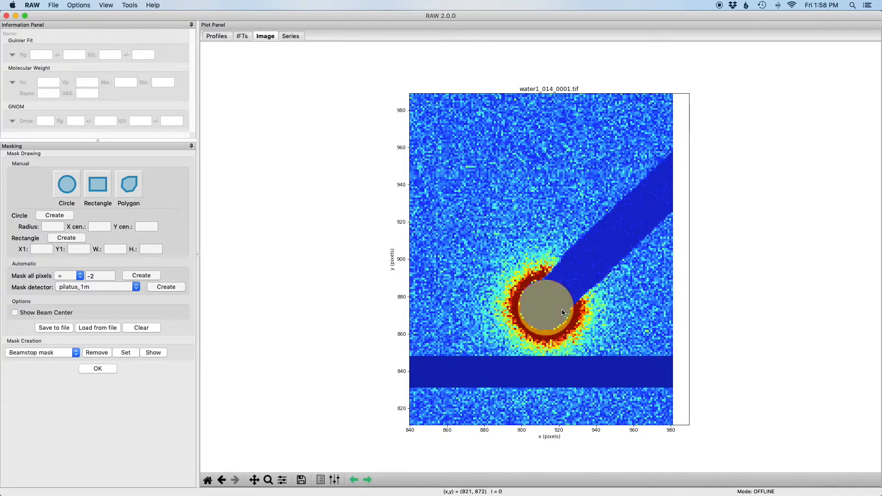
click(587, 312)
scroll(563, 321, up, 2)
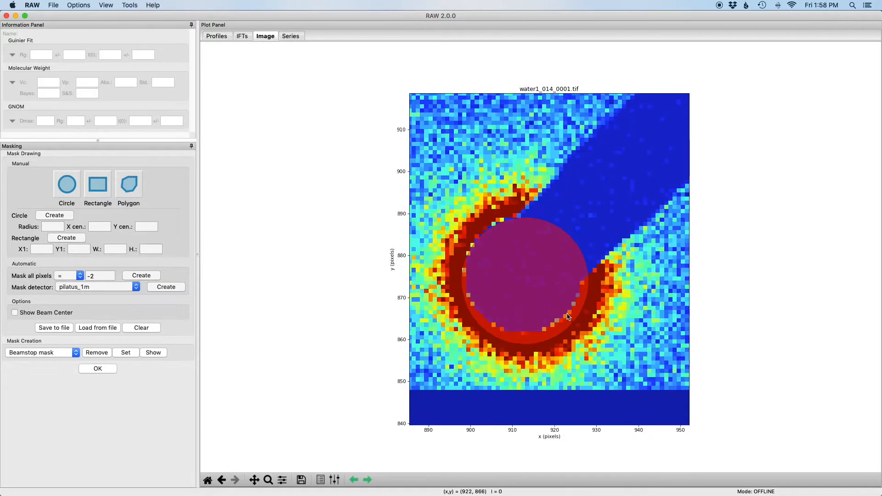
scroll(568, 317, up, 1)
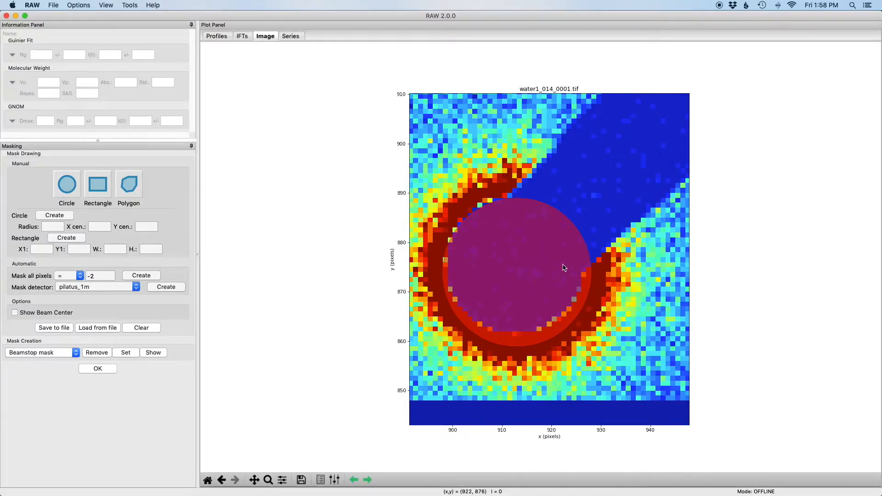
click(551, 292)
scroll(551, 291, down, 2)
drag(548, 261, 547, 259)
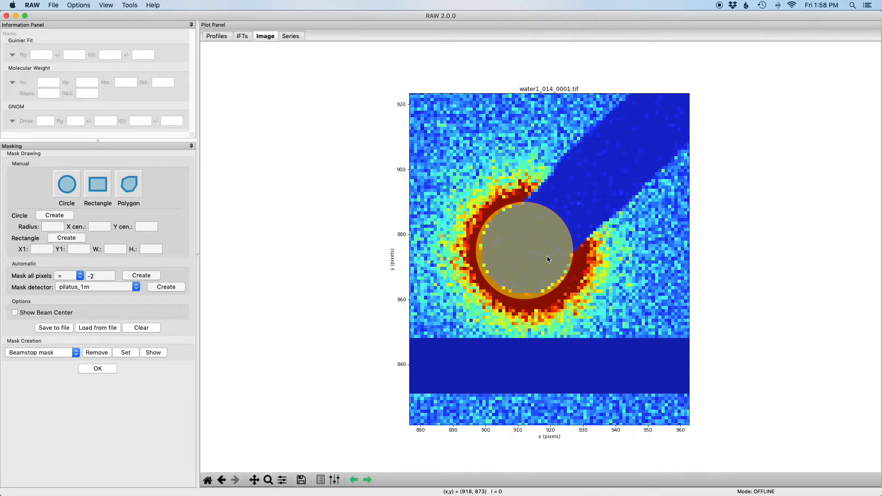
click(585, 272)
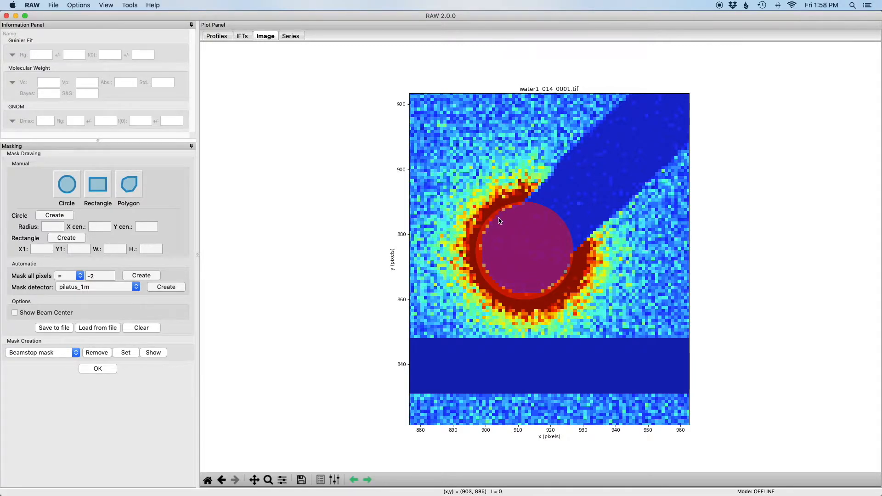
Enlarge the circle mask to a radius of about 16 pixels so it covers the beamstop's edge pixels.
click(512, 236)
drag(514, 241, 512, 238)
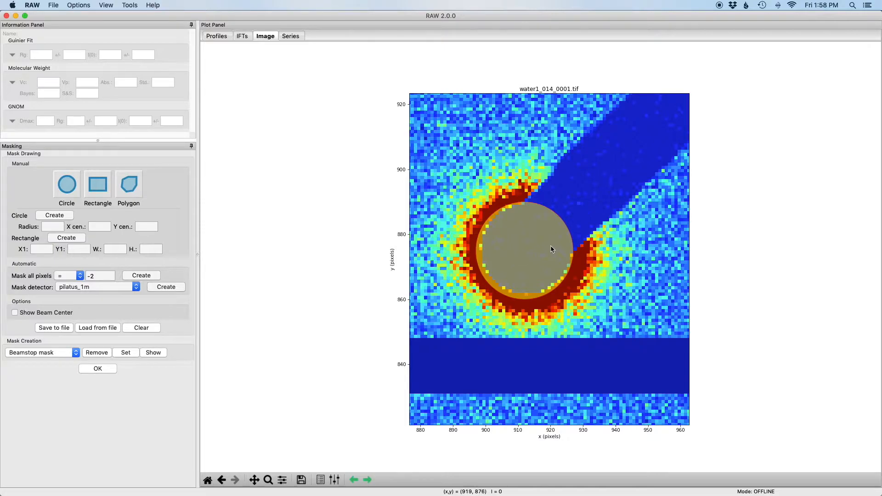
right_click(567, 243)
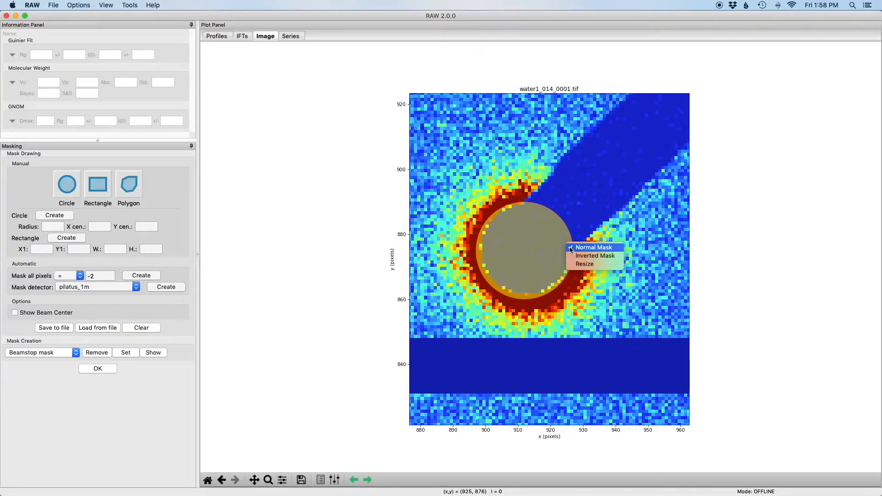
click(580, 265)
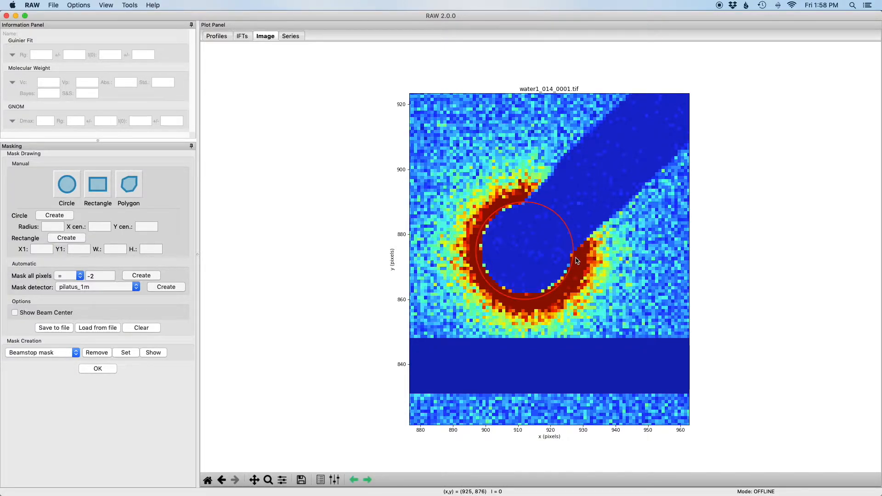
click(578, 261)
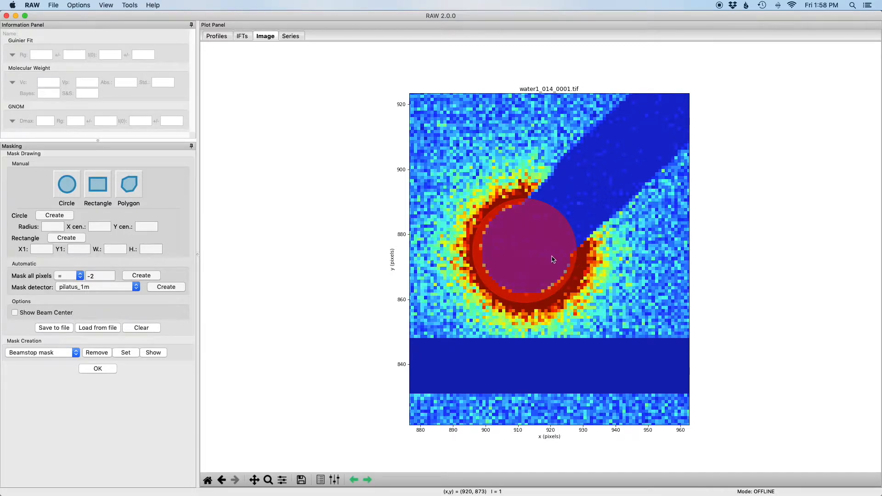
click(533, 257)
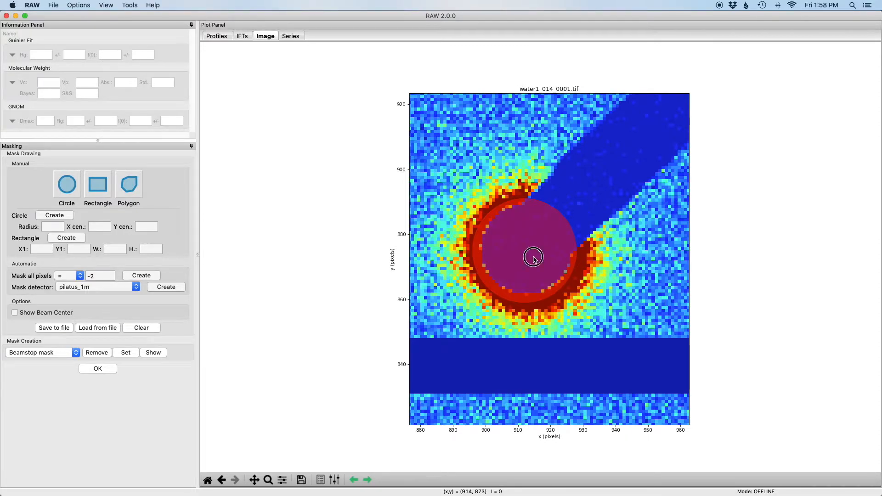
click(580, 265)
Draw a polygon mask over the beamstop arm, from the circle mask to just beyond the image's edge.
click(255, 480)
drag(632, 259, 615, 276)
drag(660, 264, 634, 294)
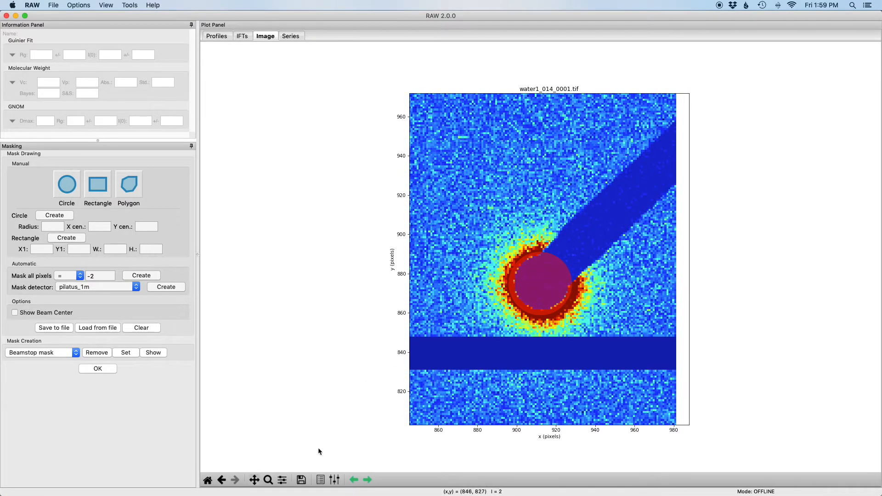
click(254, 481)
click(131, 188)
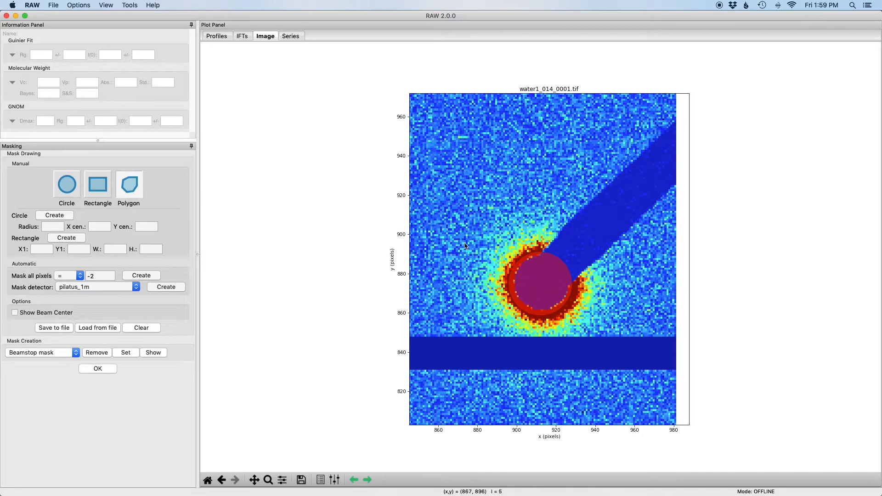
click(541, 248)
click(679, 109)
click(680, 196)
click(672, 196)
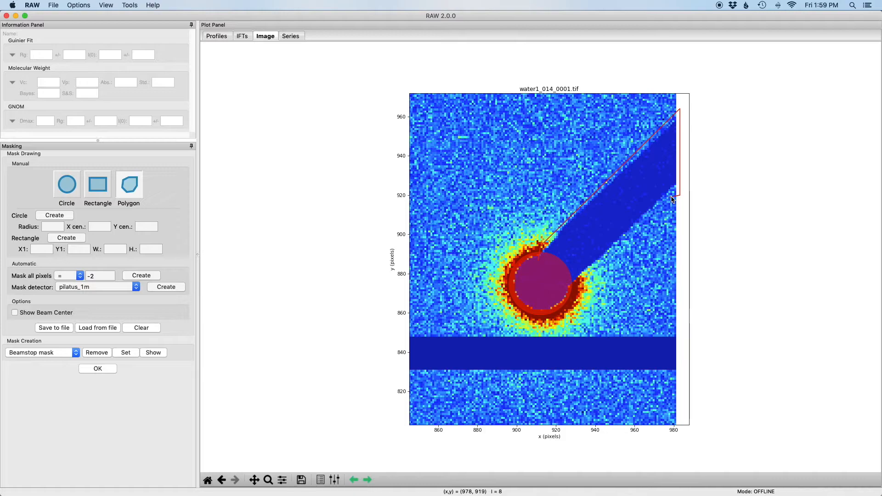
click(570, 291)
click(557, 284)
right_click(557, 287)
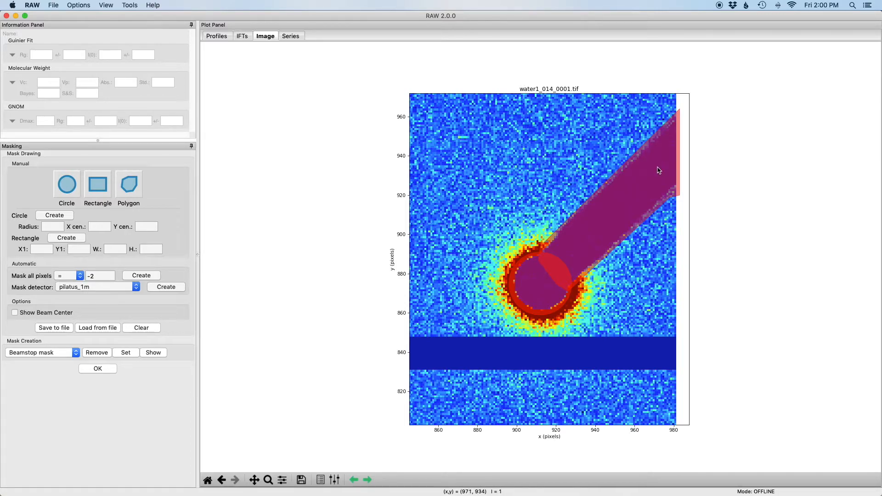
Automatically mask all pixels equal to -2 and inspect the masked bad pixel below the upper horizontal detector gap.
click(207, 480)
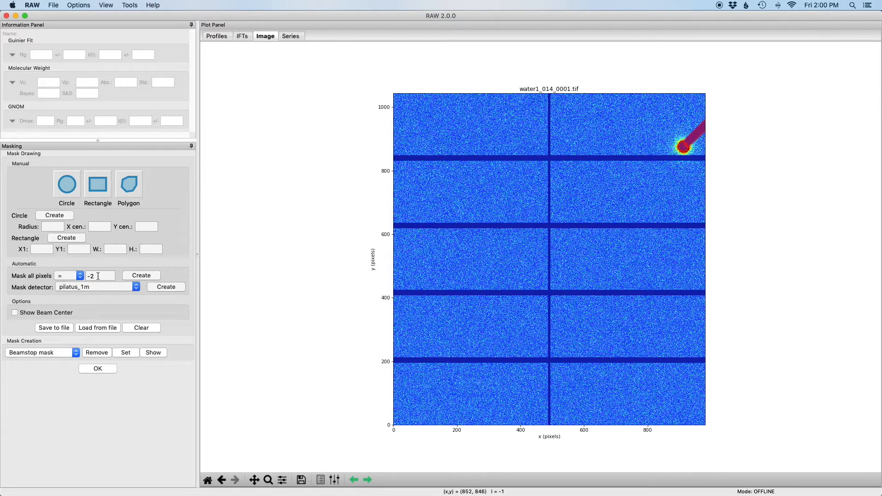
click(142, 277)
drag(428, 155, 465, 182)
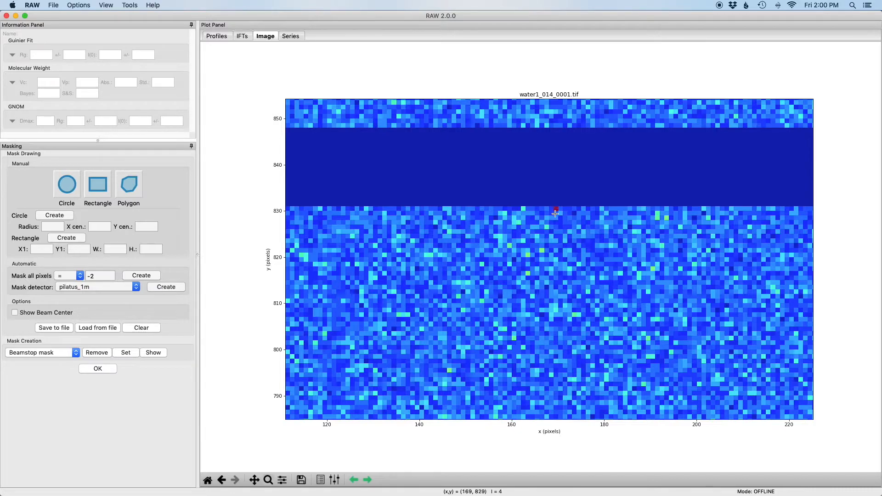
click(208, 480)
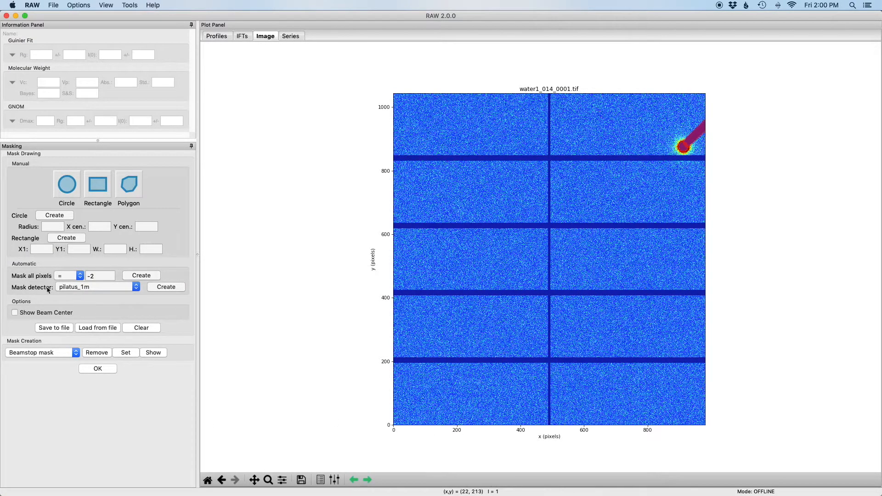
Create the automatic pilatus_1m detector mask over the module gaps and set all masks as the beamstop mask.
click(170, 288)
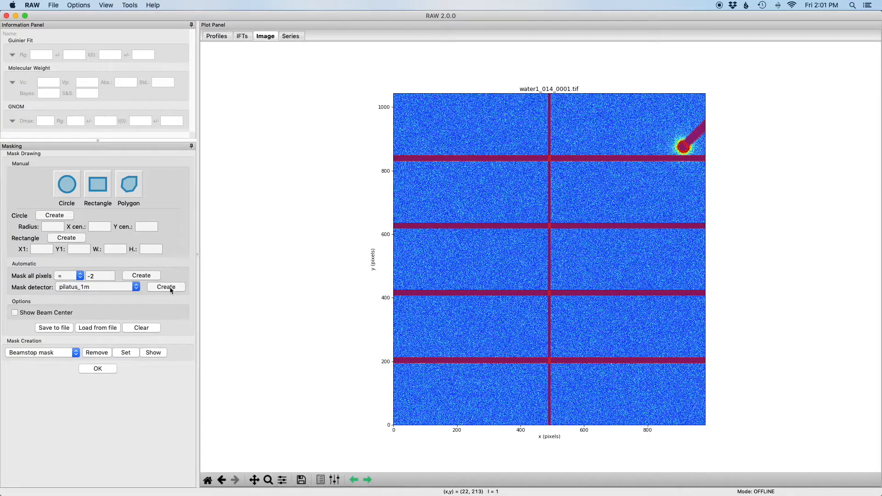
scroll(528, 381, up, 2)
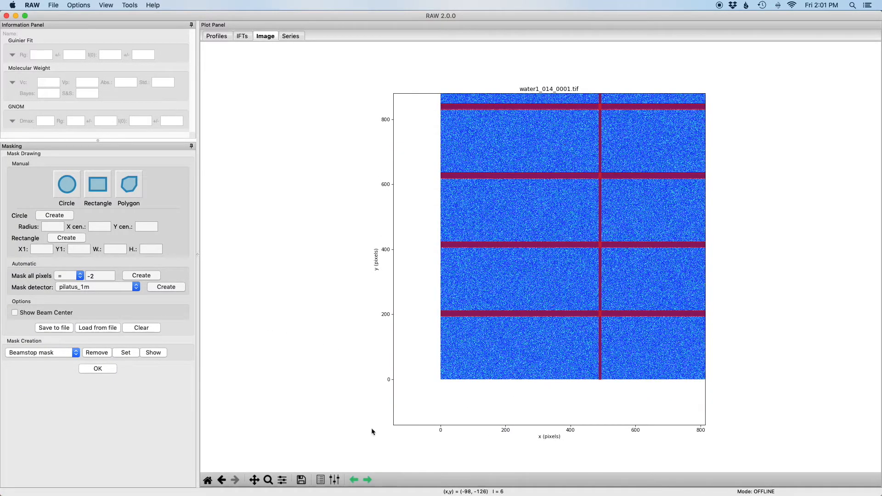
click(207, 480)
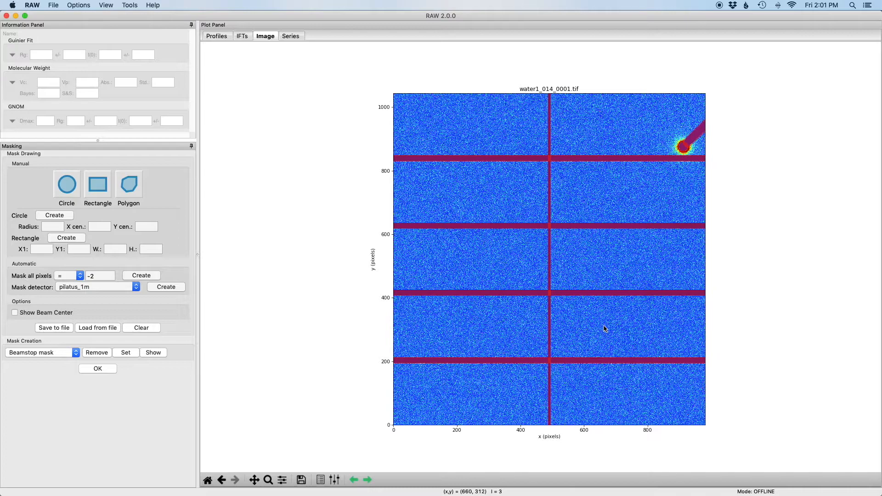
click(131, 356)
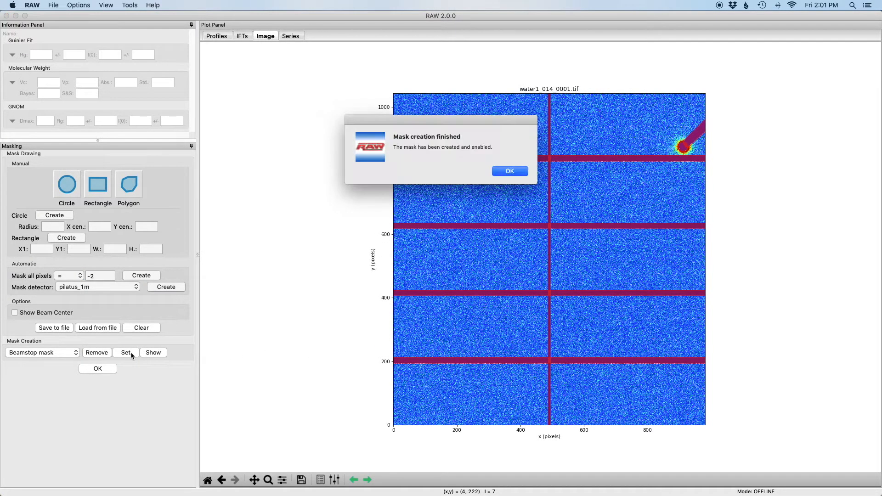
click(519, 172)
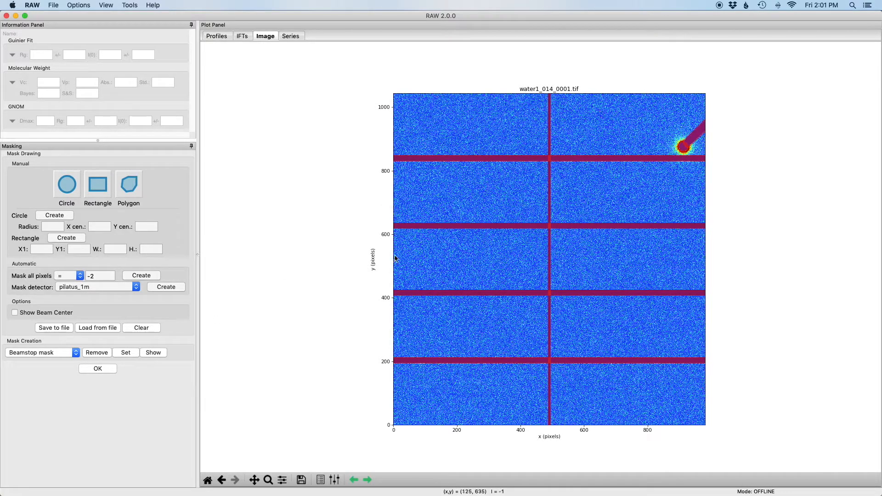
Exit masking mode and reopen it to show the stored beamstop mask on the water1_014_0001 image.
click(98, 369)
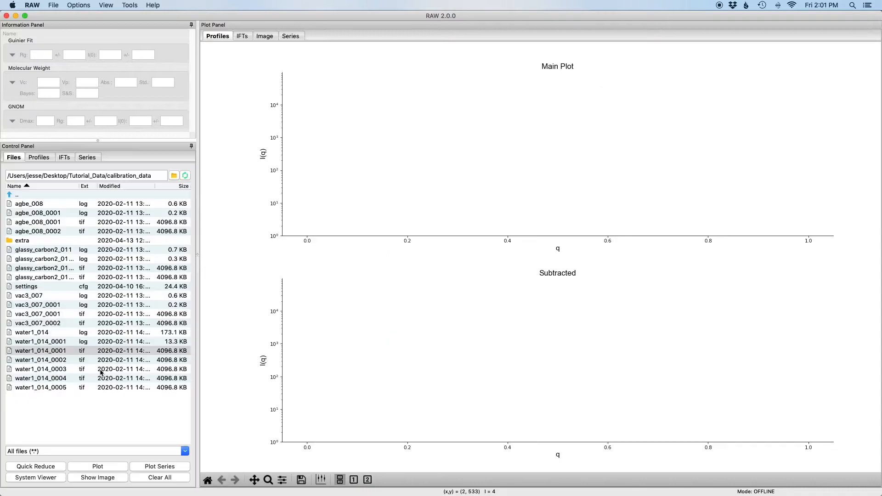
click(130, 7)
click(148, 166)
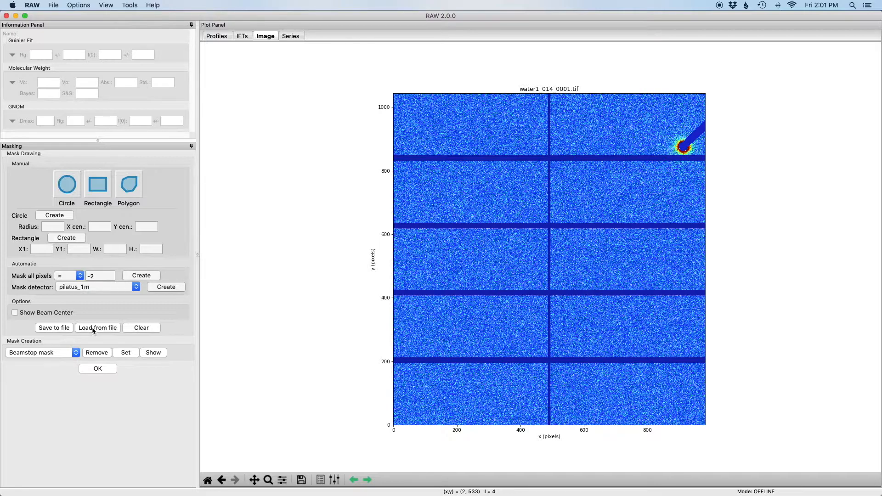
click(153, 354)
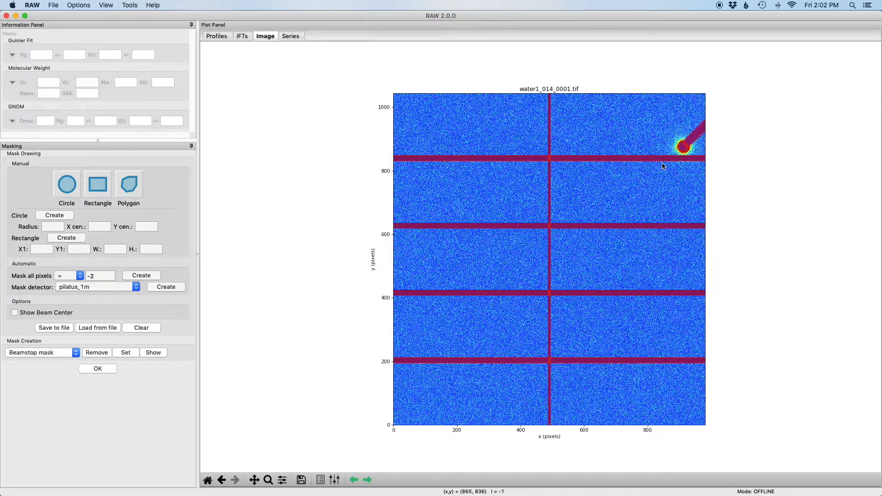
Inspect the mask type and resize options of the uppermost horizontal detector gap mask, leaving it unmodified, and exit masking mode.
click(619, 160)
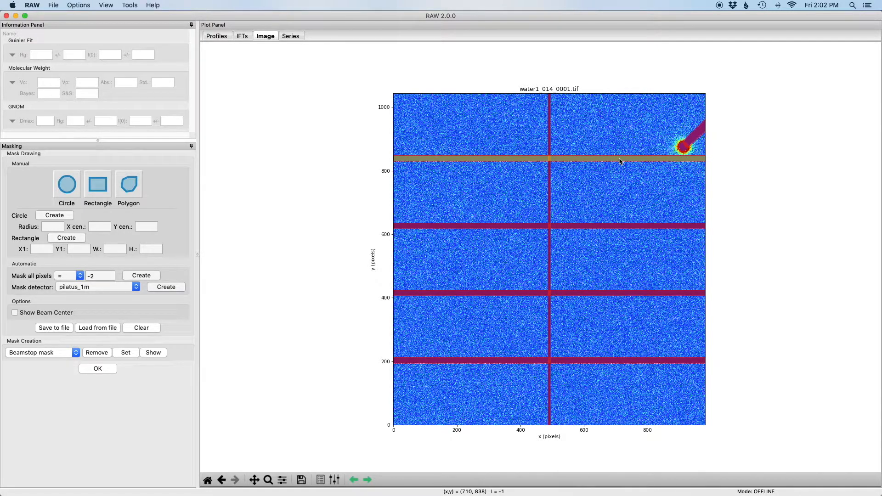
right_click(620, 161)
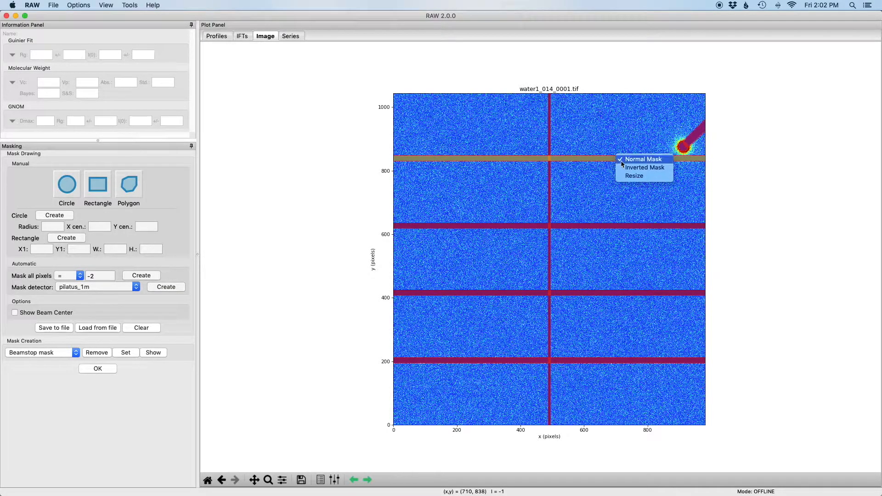
click(586, 189)
click(586, 192)
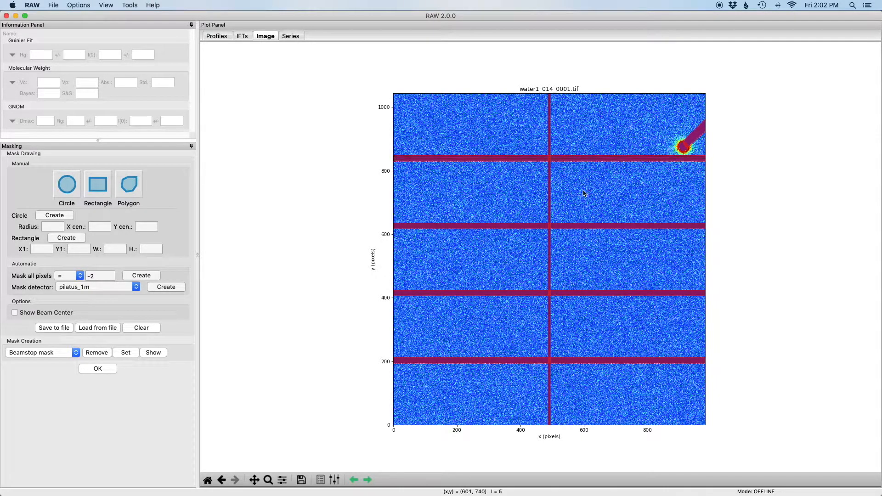
click(108, 371)
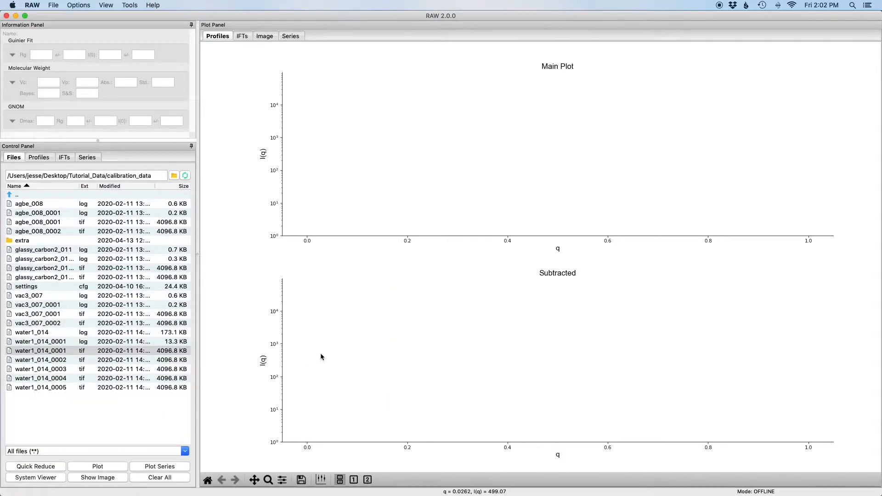